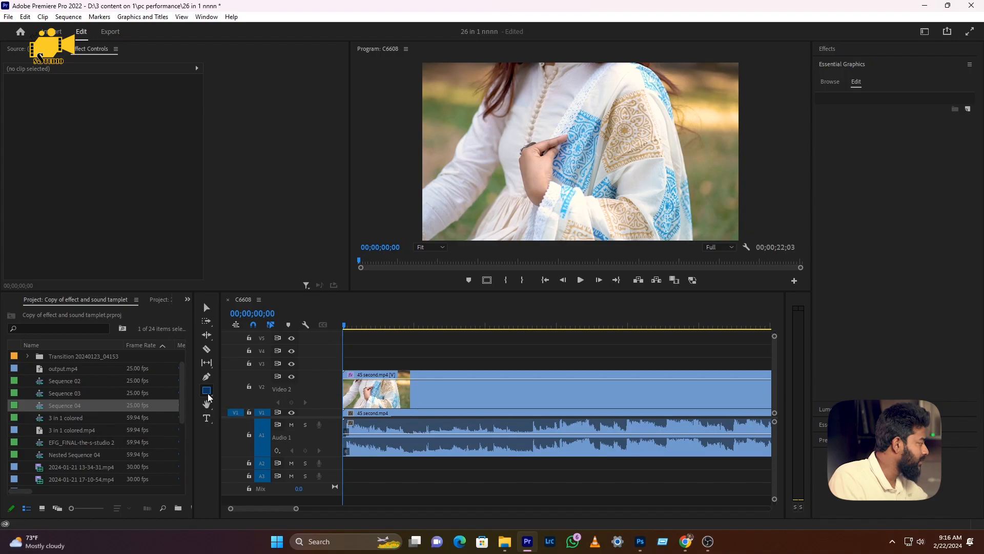
{"action": "left_click", "coordinate": [207, 394]}
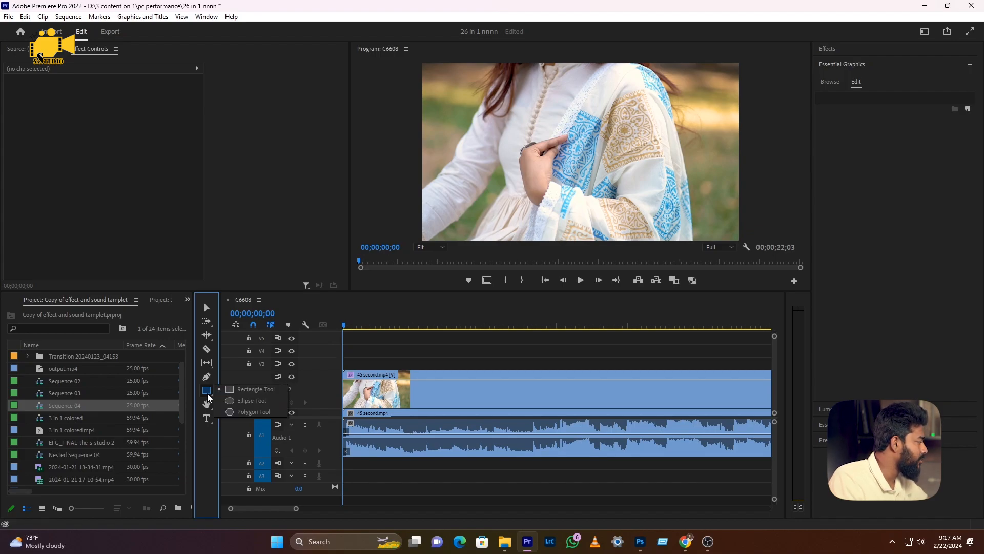
{"action": "left_click", "coordinate": [247, 399]}
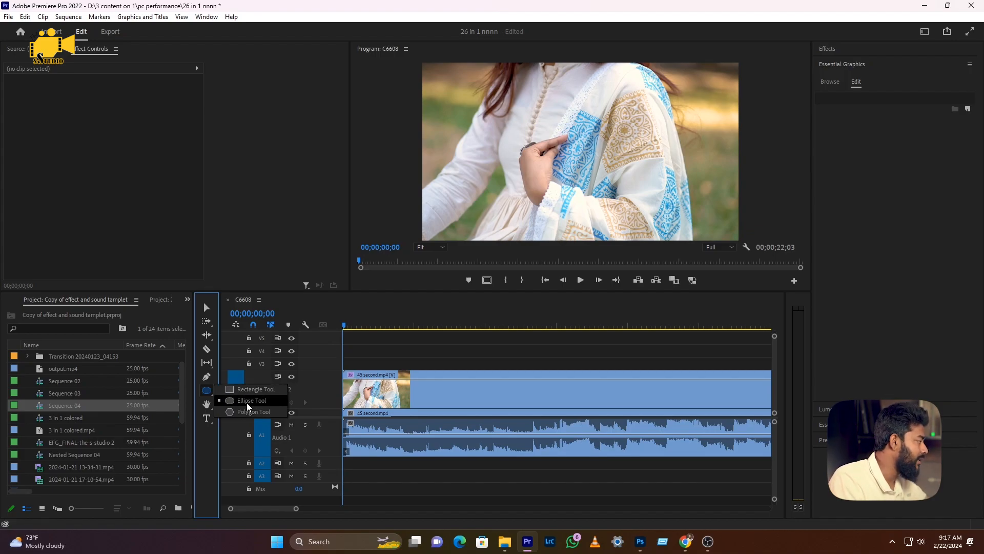
{"action": "left_click", "coordinate": [247, 412]}
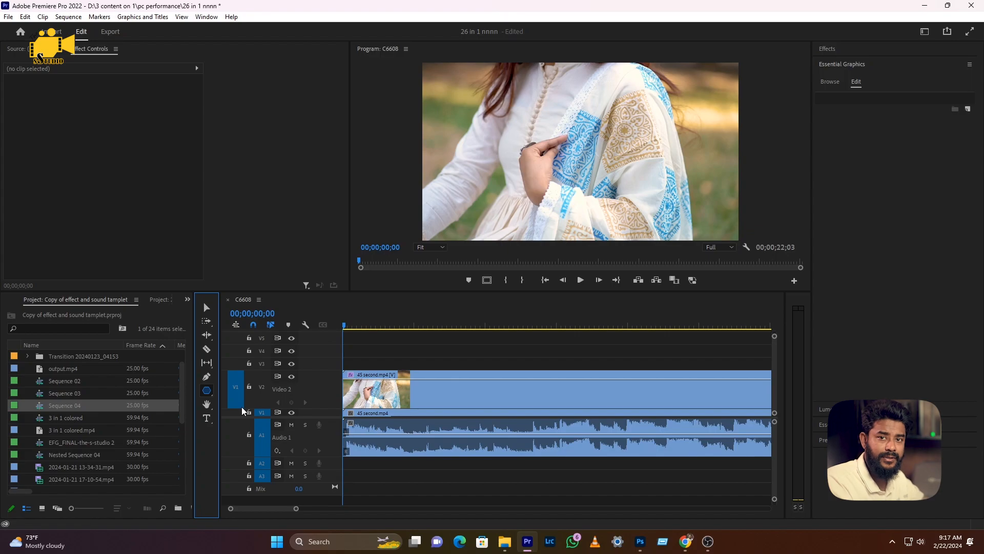
Close the Tools panel, bring it back and narrow it to a single column of tools beside the timeline
{"action": "right_click", "coordinate": [211, 292]}
{"action": "left_click", "coordinate": [222, 302]}
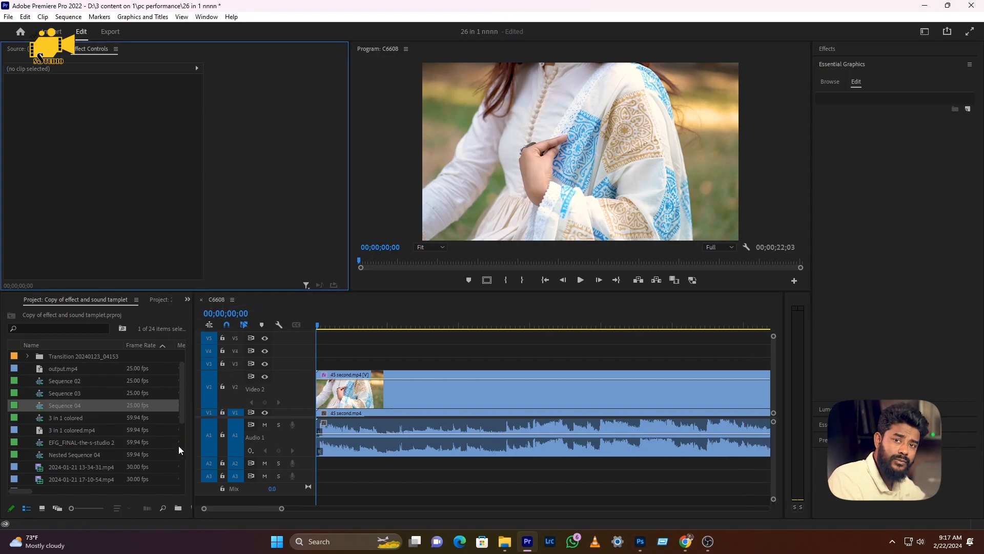
{"action": "left_click", "coordinate": [207, 17]}
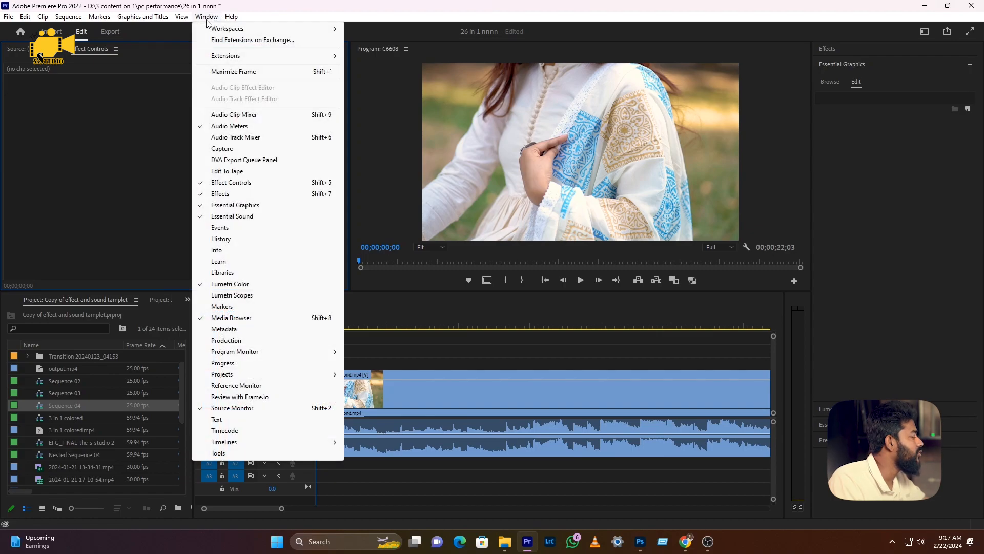
{"action": "left_click", "coordinate": [219, 453]}
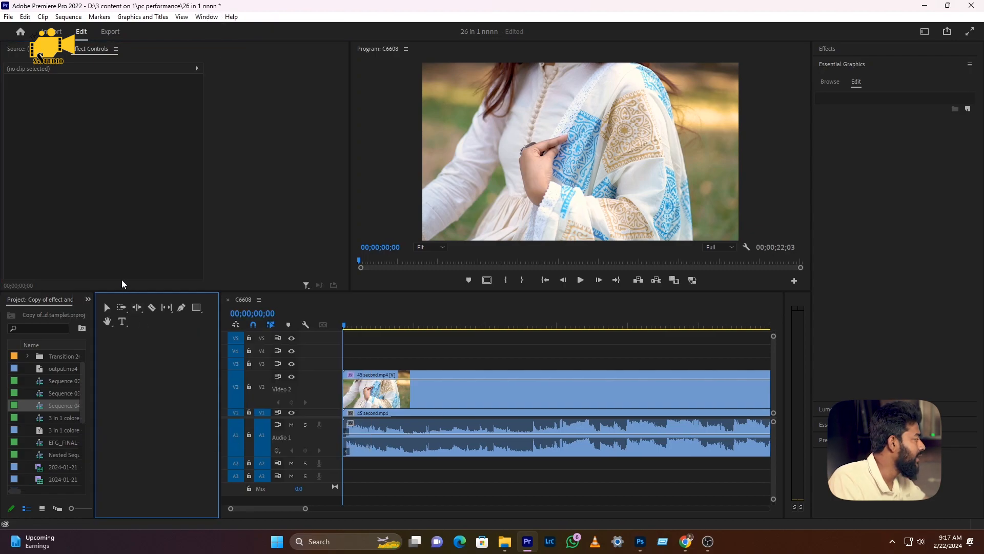
{"action": "left_click_drag", "start_coordinate": [219, 369], "coordinate": [113, 365]}
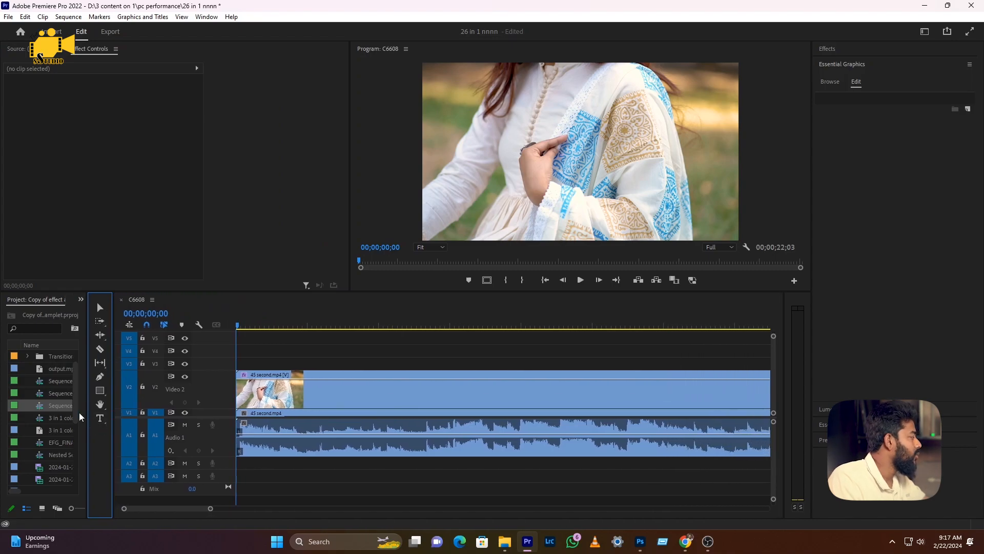
Draw a rectangle about 1114 by 653 over the video frame and extend its graphic clip on V3 to a longer duration
{"action": "left_click", "coordinate": [100, 391]}
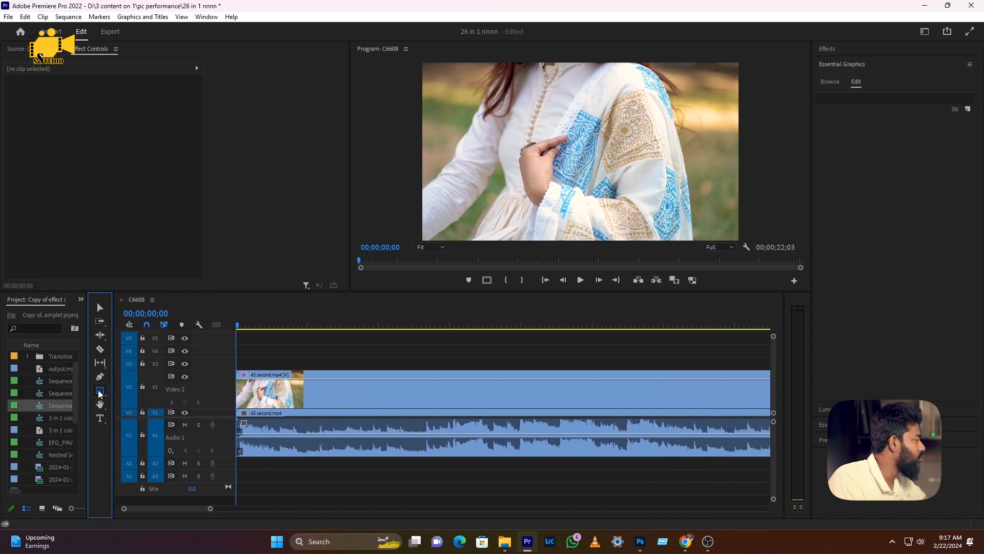
{"action": "mouse_move", "coordinate": [439, 105]}
{"action": "left_mouse_down"}
{"action": "mouse_move", "coordinate": [511, 176]}
{"action": "mouse_move", "coordinate": [629, 223]}
{"action": "mouse_move", "coordinate": [622, 212]}
{"action": "left_mouse_up"}
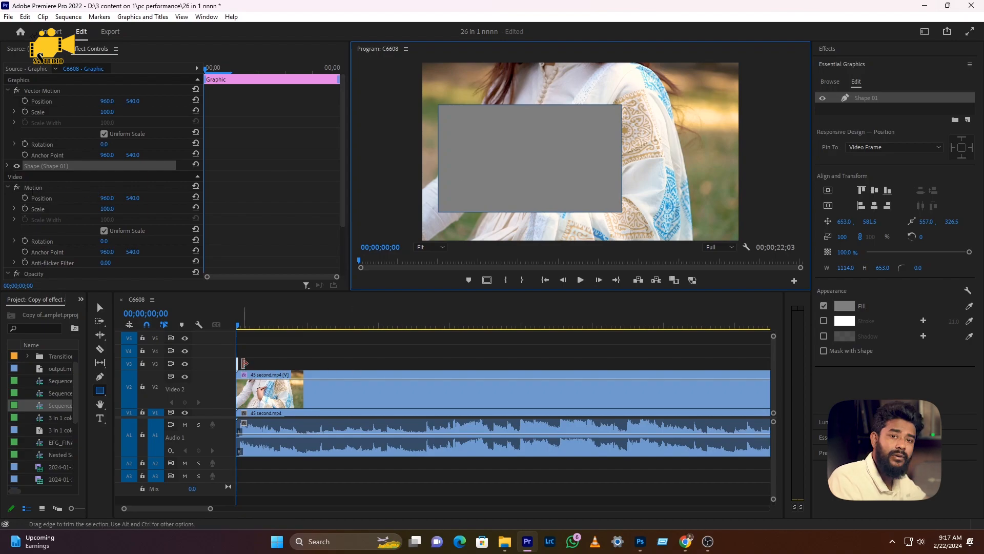
{"action": "left_click_drag", "start_coordinate": [244, 363], "coordinate": [369, 362]}
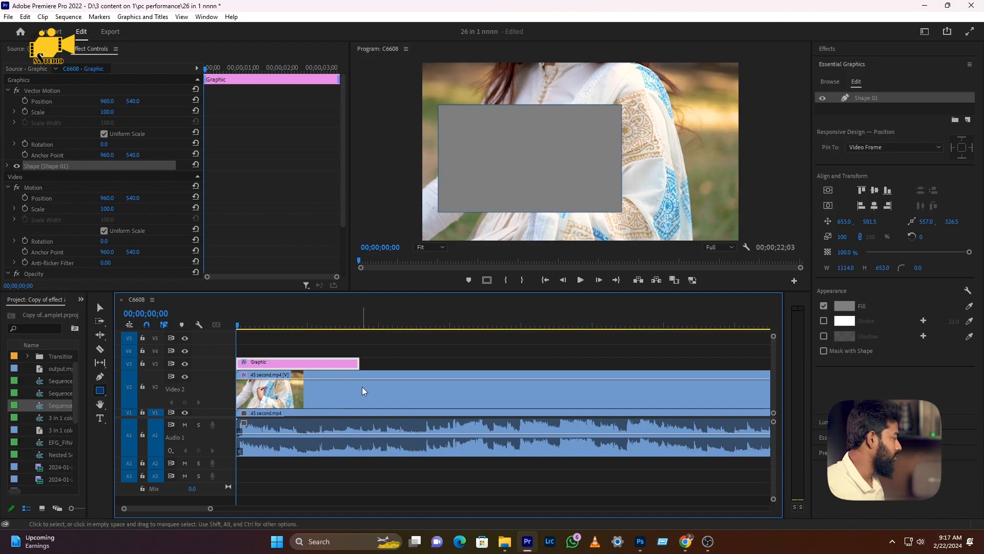
Cut the 45 second.mp4 clip on V2 at two points to separate a short middle section
{"action": "key", "text": "c"}
{"action": "left_click", "coordinate": [439, 397]}
{"action": "left_click", "coordinate": [530, 398]}
{"action": "key", "text": "v"}
Move the separated section of 45 second.mp4 to the start of V4 above the graphic, and mute Audio 1
{"action": "left_click", "coordinate": [486, 400]}
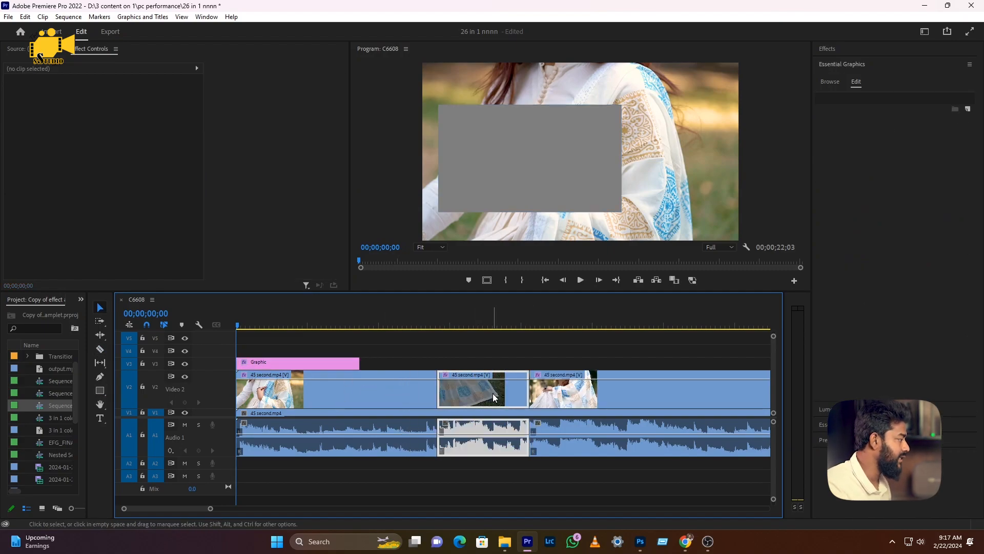
{"action": "left_click_drag", "start_coordinate": [486, 400], "coordinate": [284, 353]}
{"action": "left_click", "coordinate": [269, 319]}
{"action": "left_click", "coordinate": [184, 425]}
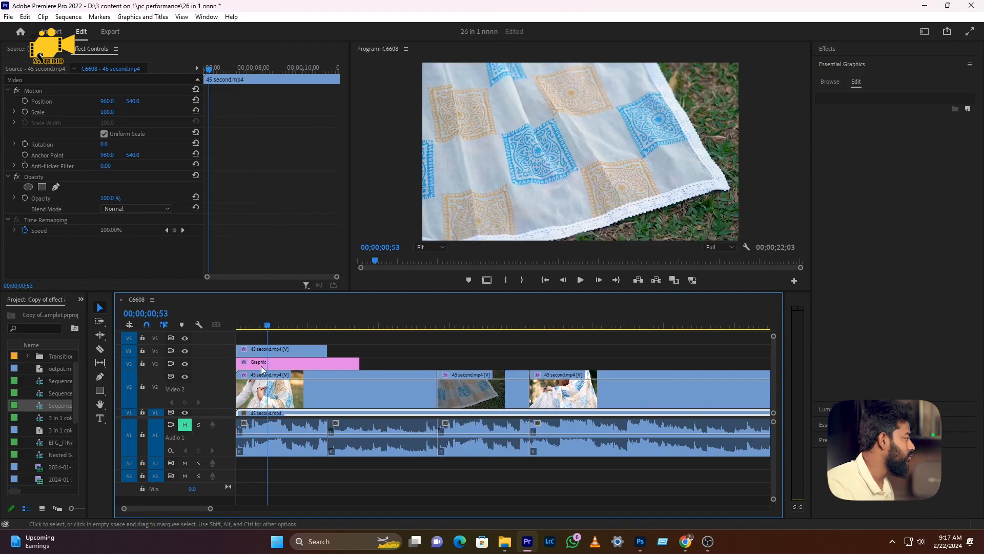
Scale down the 45 second.mp4 clip on V4 and adjust its vertical position
{"action": "left_click", "coordinate": [271, 352]}
{"action": "left_click_drag", "start_coordinate": [110, 112], "coordinate": [0, 102]}
{"action": "left_click_drag", "start_coordinate": [137, 101], "coordinate": [160, 101]}
{"action": "left_click_drag", "start_coordinate": [104, 112], "coordinate": [122, 103]}
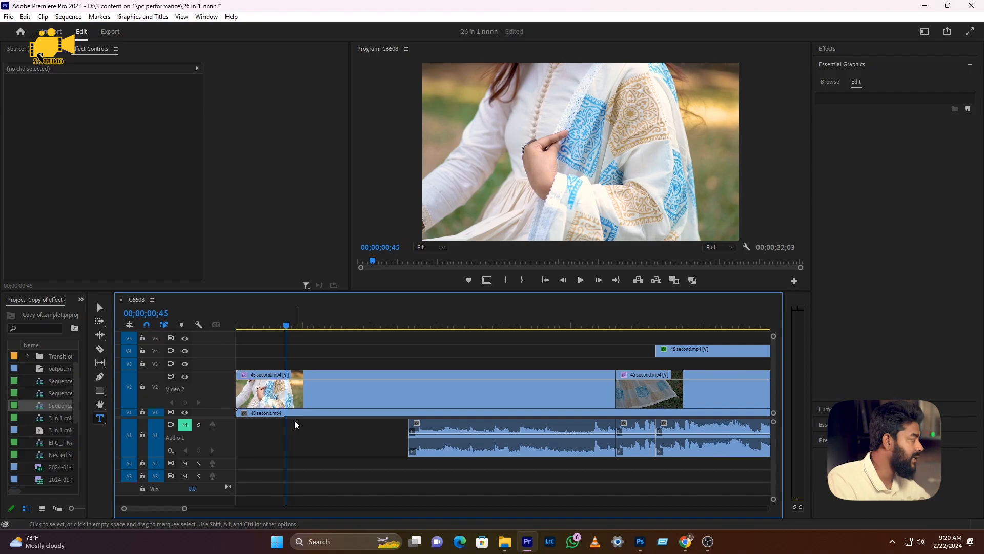
Draw a wide rectangle about 1310 by 243 across the frame and add the text "The-S-Studio" over it
{"action": "left_click", "coordinate": [100, 390]}
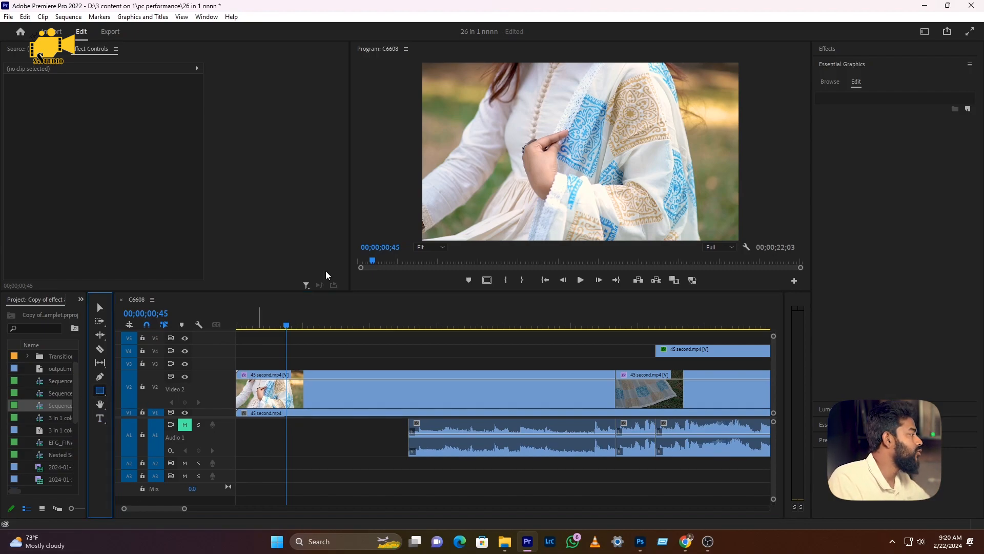
{"action": "mouse_move", "coordinate": [440, 138]}
{"action": "left_mouse_down"}
{"action": "mouse_move", "coordinate": [572, 177]}
{"action": "mouse_move", "coordinate": [657, 178]}
{"action": "left_mouse_up"}
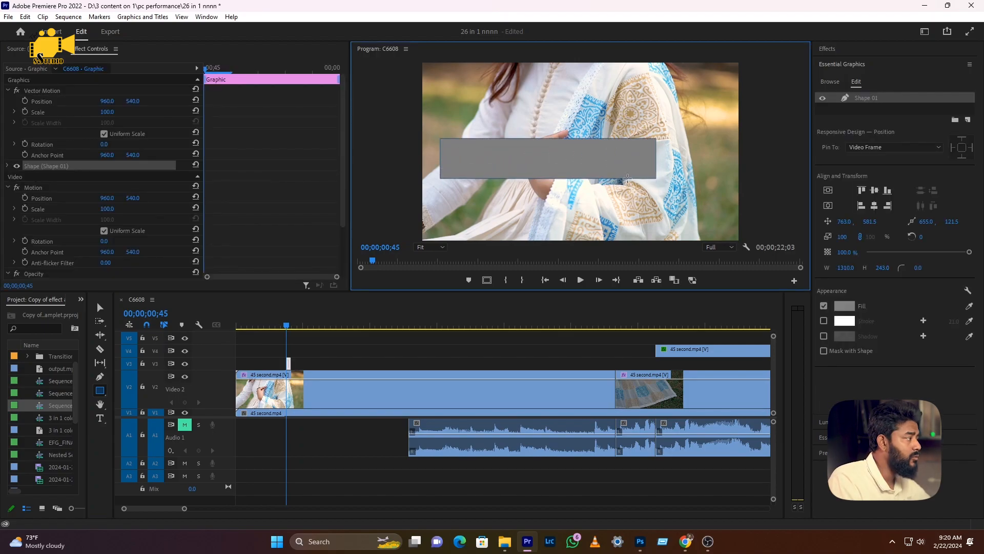
{"action": "left_click", "coordinate": [100, 418]}
{"action": "left_click_drag", "start_coordinate": [451, 145], "coordinate": [561, 170]}
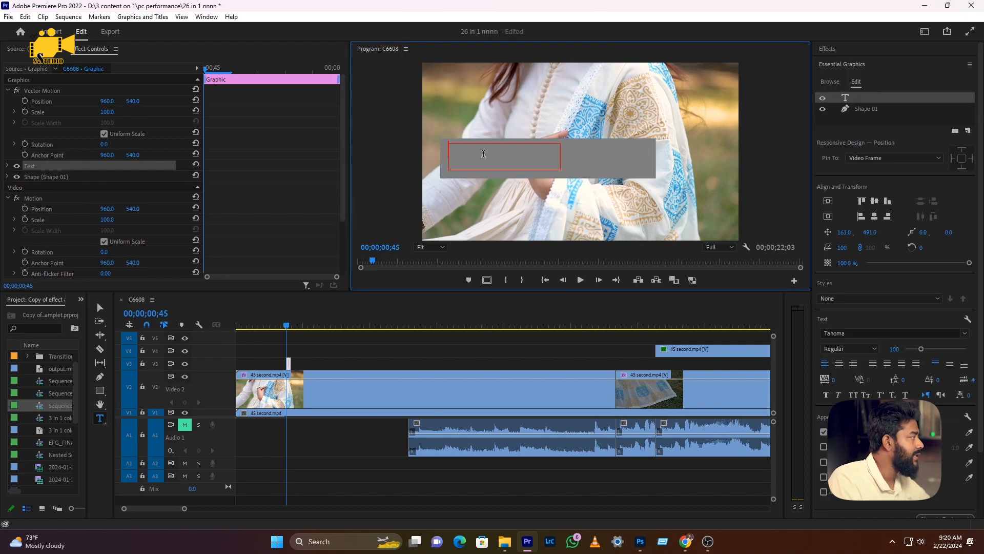
{"action": "type", "text": "The"}
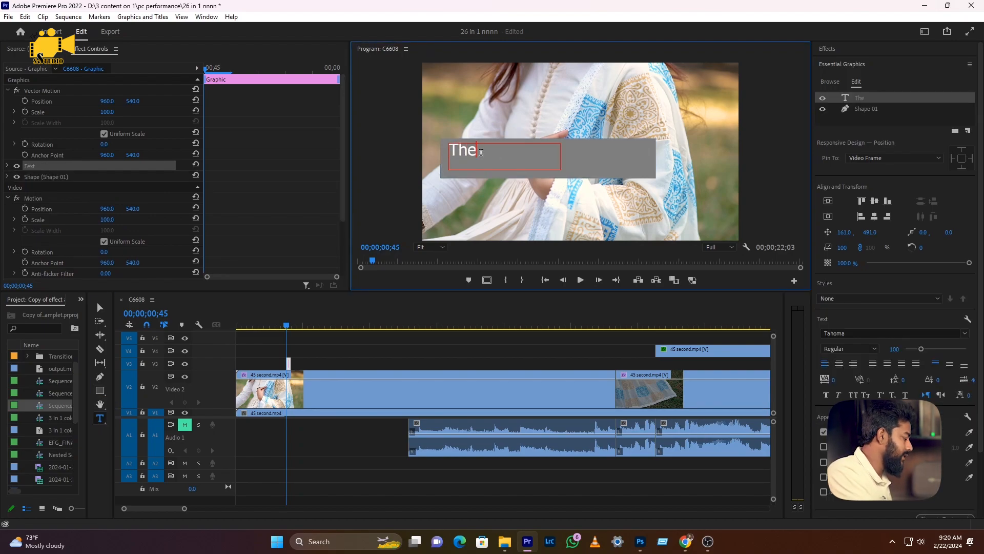
{"action": "type", "text": " S-Studio"}
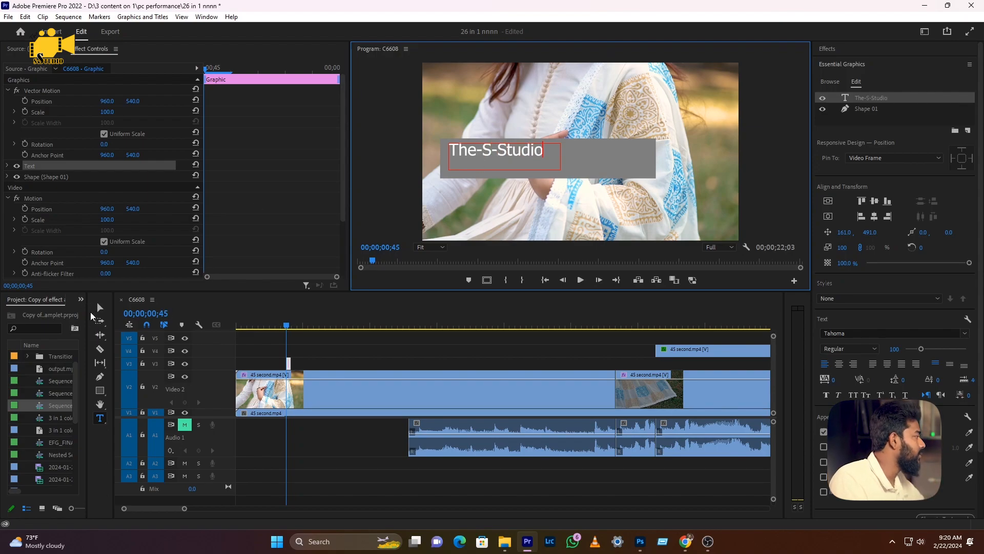
Move the "The-S-Studio" text to the middle of the rectangle, at about 468, 535, and deselect it
{"action": "key", "text": "Escape"}
{"action": "left_click_drag", "start_coordinate": [501, 155], "coordinate": [559, 158]}
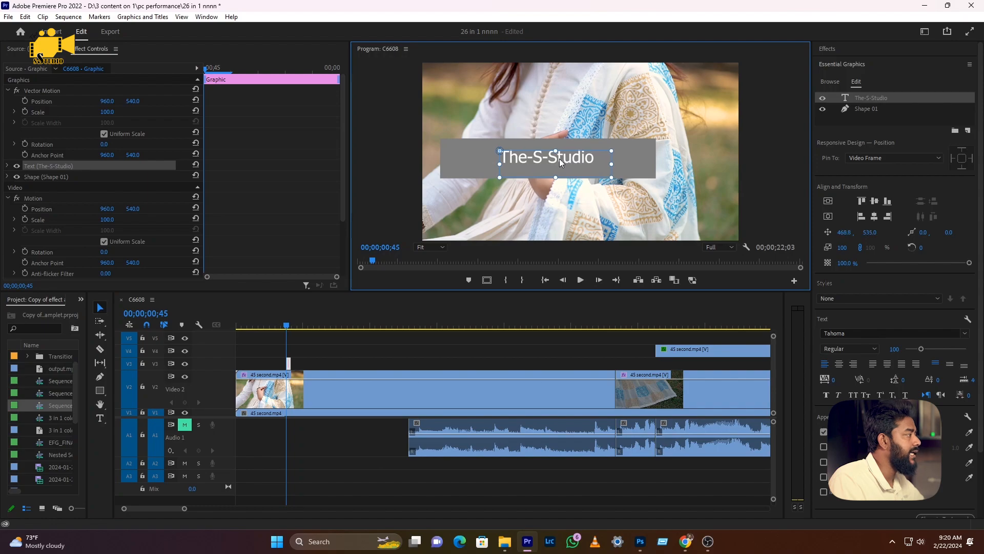
{"action": "left_click", "coordinate": [631, 200]}
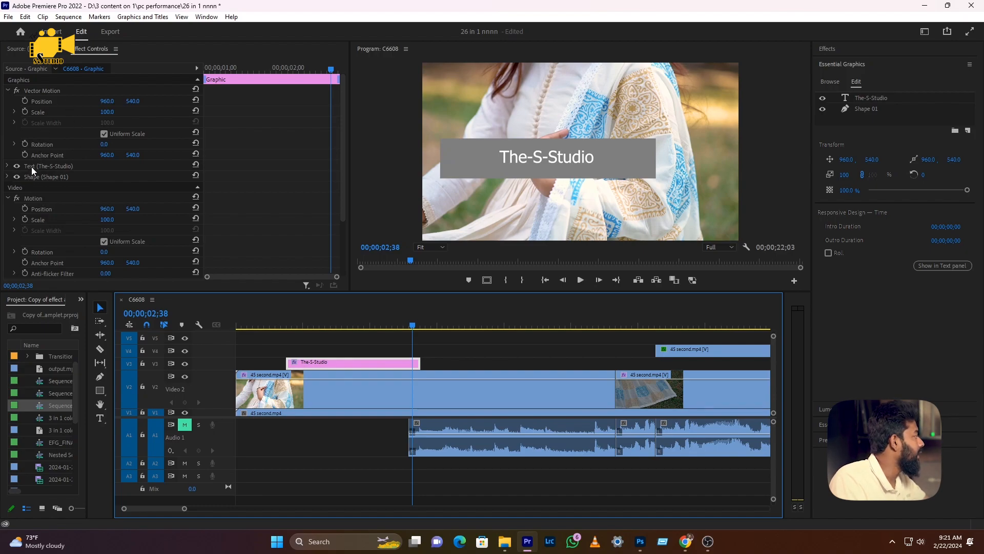
Hide the graphic's text layer and expand the appearance properties of the Shape 01 layer
{"action": "left_click", "coordinate": [19, 168]}
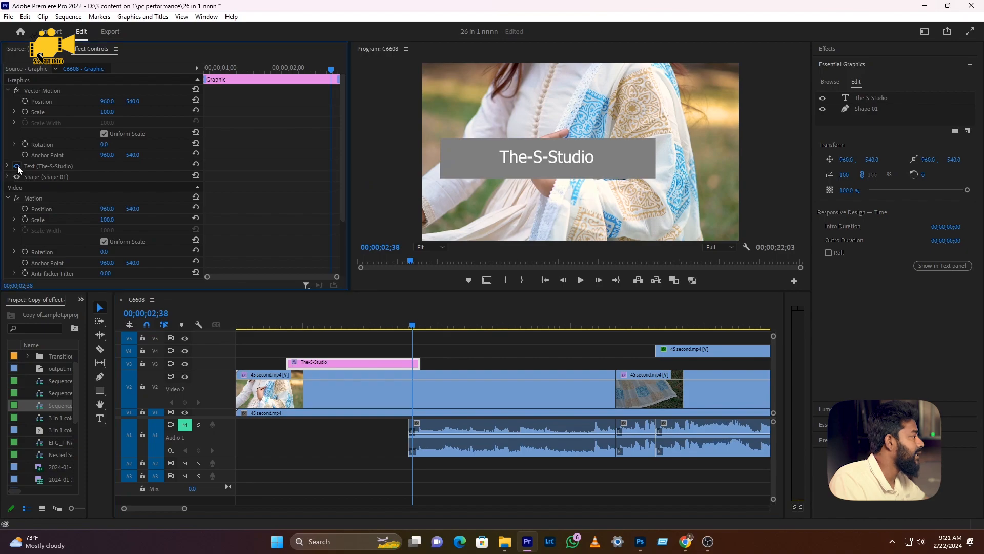
{"action": "left_click", "coordinate": [17, 166]}
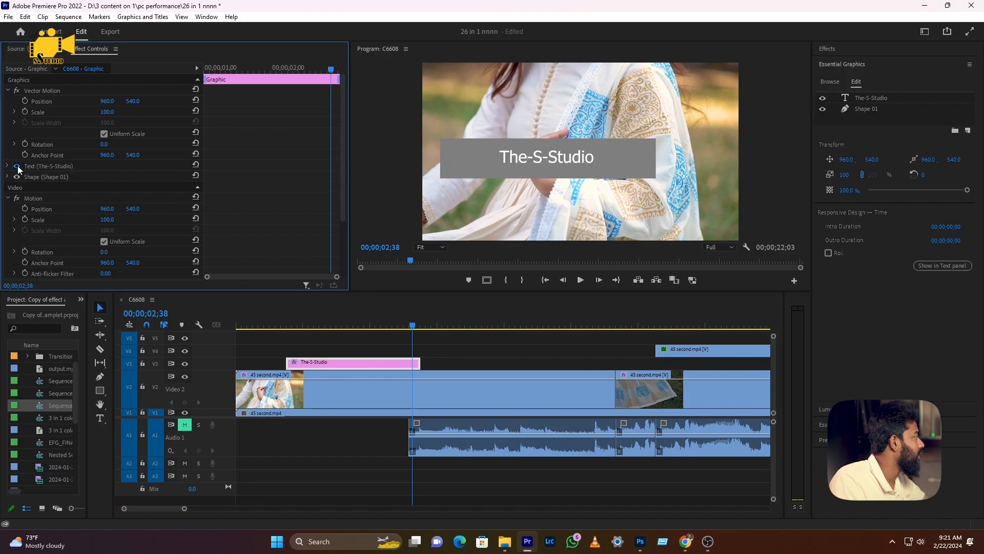
{"action": "left_click", "coordinate": [41, 178]}
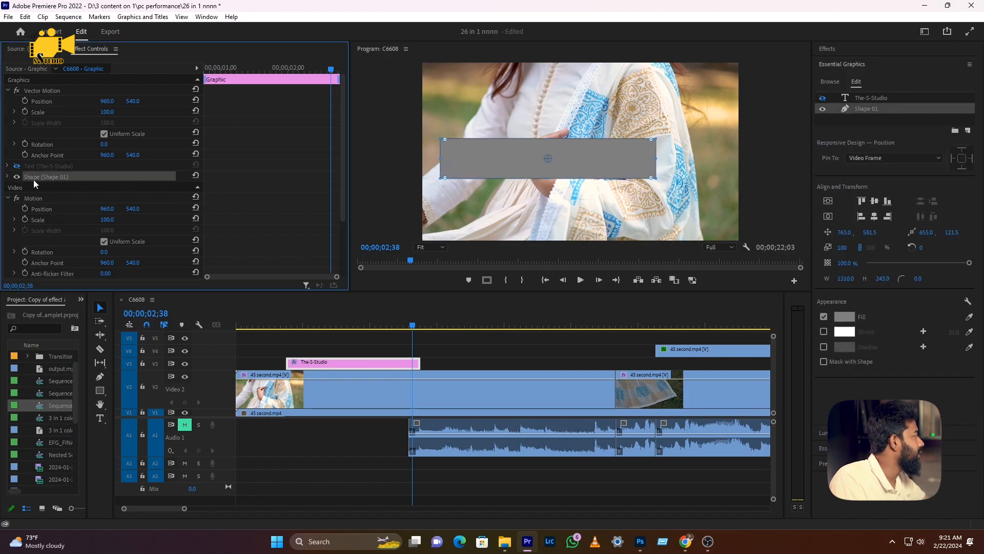
{"action": "left_click", "coordinate": [7, 177]}
{"action": "scroll", "coordinate": [89, 226], "scroll_direction": "down", "scroll_amount": 4}
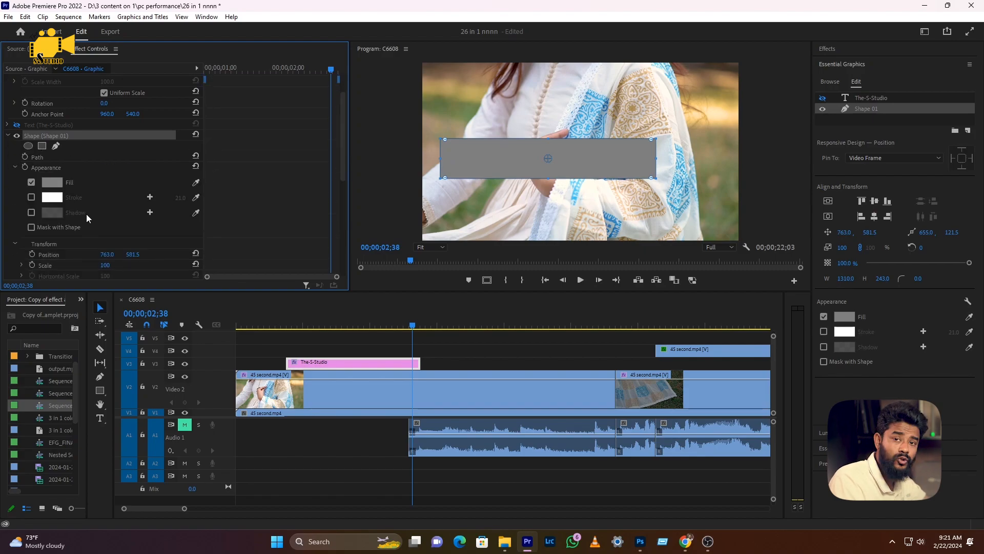
Change the rectangle's fill colour to green
{"action": "left_click", "coordinate": [52, 183]}
{"action": "mouse_move", "coordinate": [430, 230]}
{"action": "left_mouse_down"}
{"action": "mouse_move", "coordinate": [487, 282]}
{"action": "mouse_move", "coordinate": [455, 325]}
{"action": "mouse_move", "coordinate": [466, 287]}
{"action": "left_mouse_up"}
{"action": "left_click", "coordinate": [512, 261]}
{"action": "left_click", "coordinate": [487, 309]}
{"action": "mouse_move", "coordinate": [487, 308]}
{"action": "left_mouse_down"}
{"action": "mouse_move", "coordinate": [488, 279]}
{"action": "mouse_move", "coordinate": [462, 280]}
{"action": "left_mouse_up"}
{"action": "left_click", "coordinate": [594, 192]}
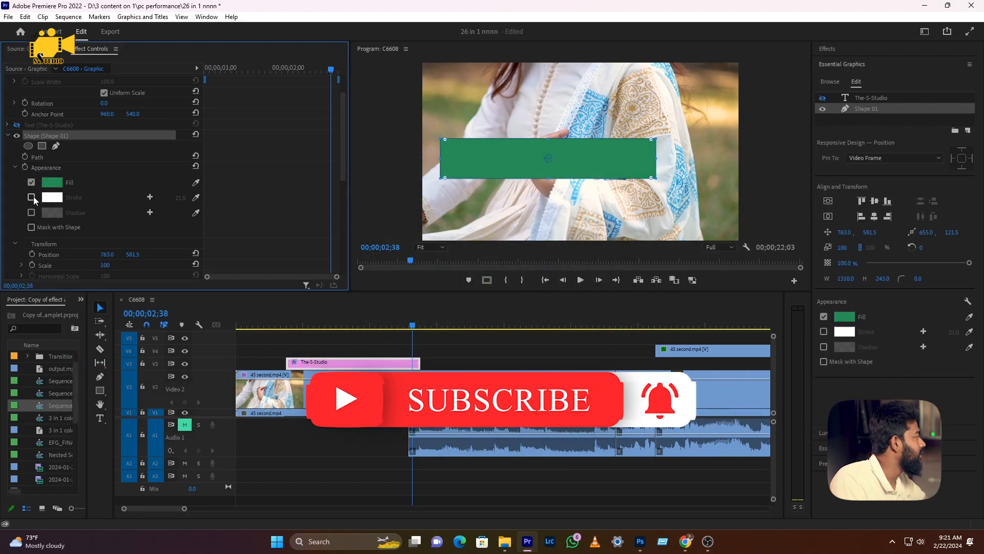
Enable a stroke on the rectangle with a width of 24 and the dark red colour 900E0E
{"action": "left_click", "coordinate": [31, 197]}
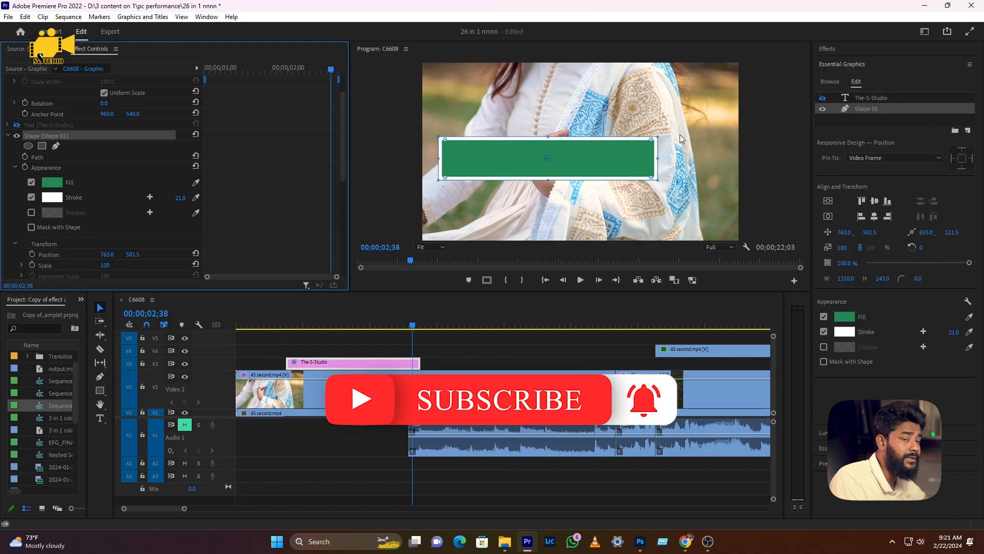
{"action": "mouse_move", "coordinate": [182, 198]}
{"action": "left_mouse_down"}
{"action": "mouse_move", "coordinate": [210, 198]}
{"action": "mouse_move", "coordinate": [165, 198]}
{"action": "left_mouse_up"}
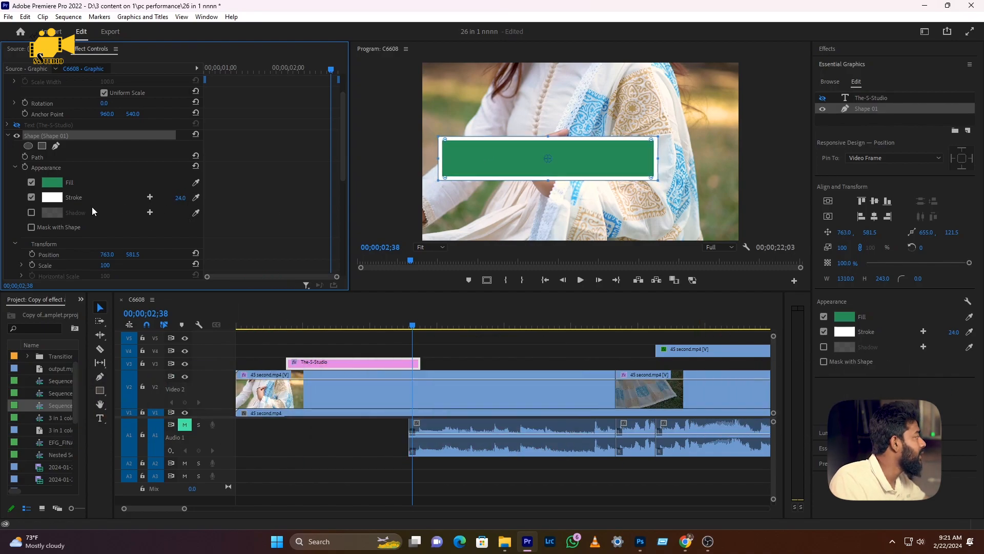
{"action": "left_click", "coordinate": [59, 199]}
{"action": "left_click", "coordinate": [486, 282]}
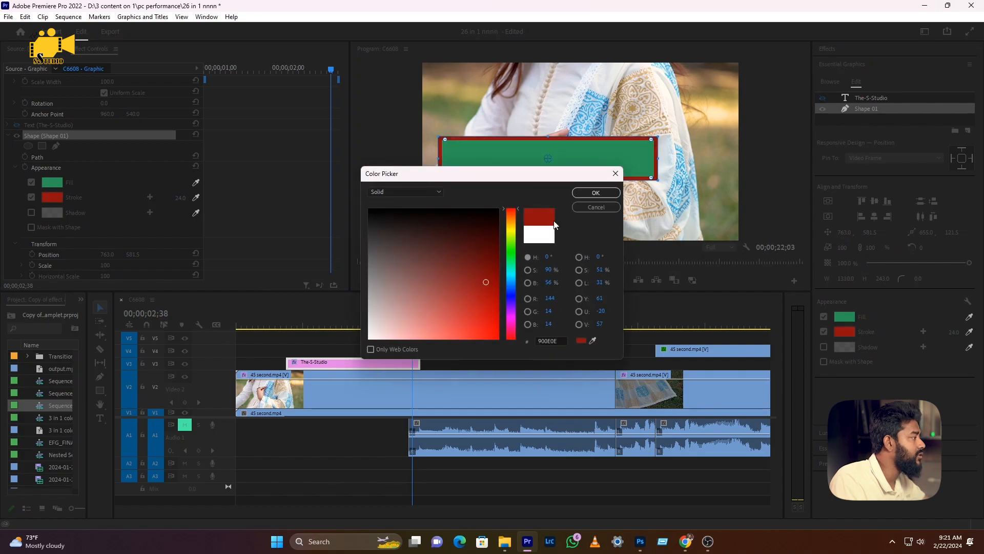
{"action": "left_click", "coordinate": [594, 193]}
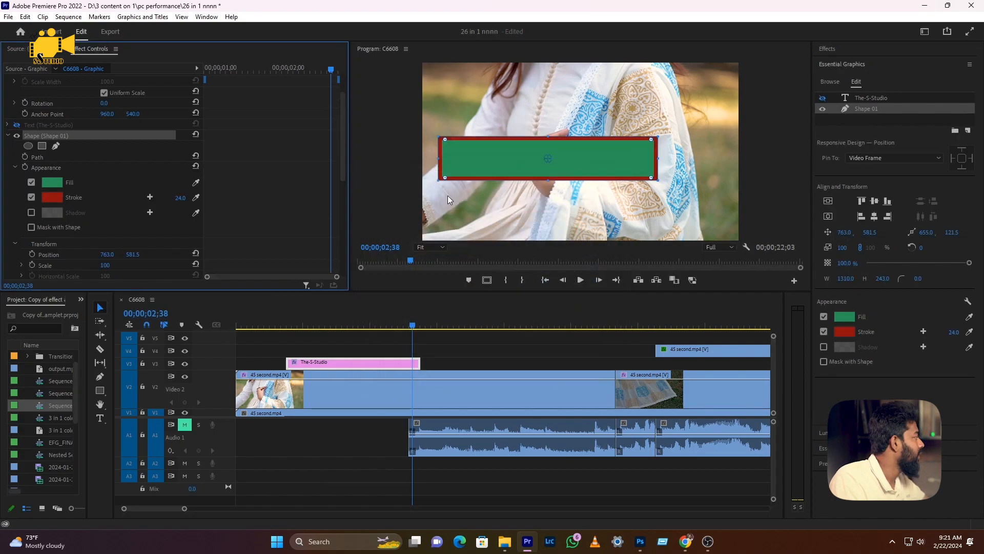
Enable the rectangle's shadow with 100% opacity, a -226° angle, distance 55.5, size 12.4 and blur 185
{"action": "left_click", "coordinate": [31, 213]}
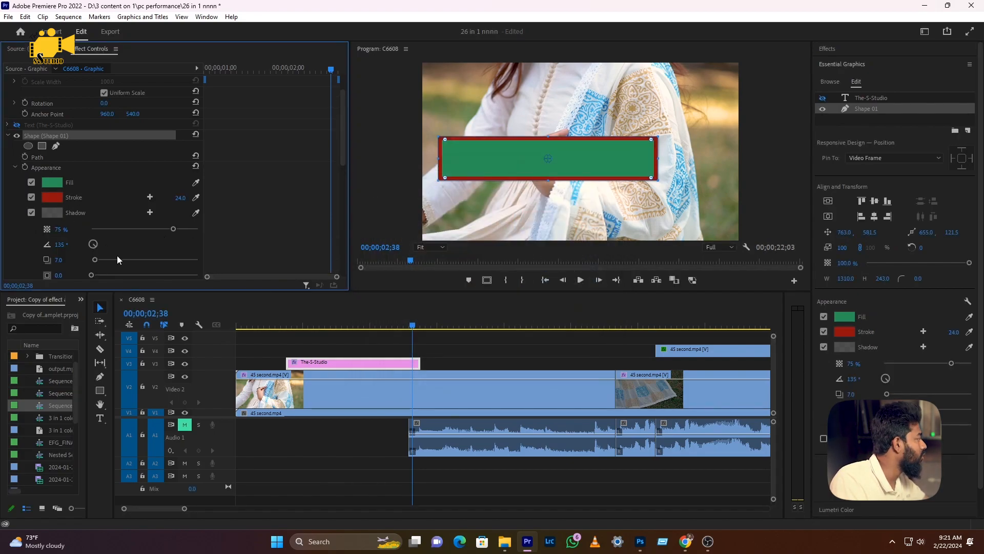
{"action": "scroll", "coordinate": [117, 256], "scroll_direction": "down", "scroll_amount": 3}
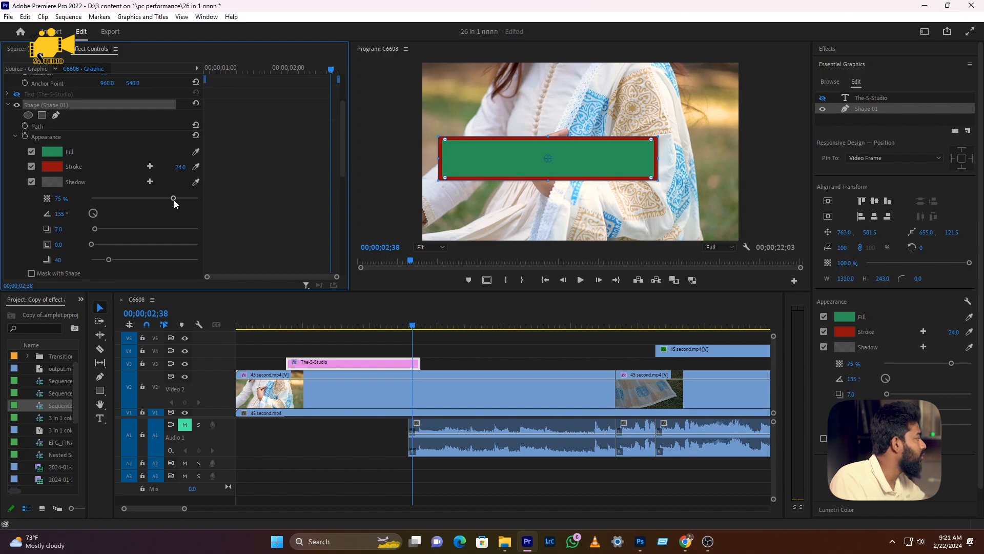
{"action": "scroll", "coordinate": [75, 224], "scroll_direction": "down", "scroll_amount": 1}
{"action": "left_click_drag", "start_coordinate": [174, 190], "coordinate": [195, 192]}
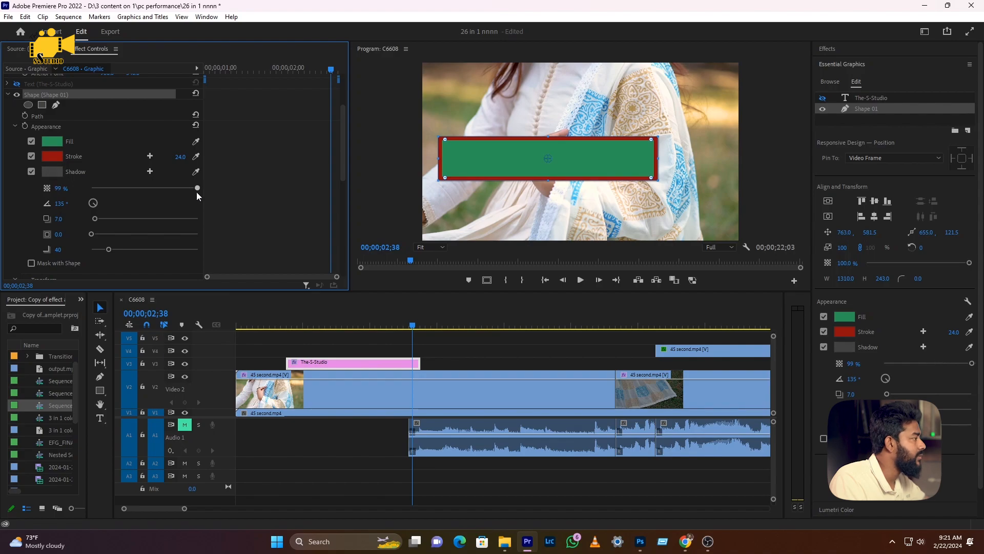
{"action": "mouse_move", "coordinate": [93, 204]}
{"action": "left_mouse_down"}
{"action": "mouse_move", "coordinate": [89, 192]}
{"action": "mouse_move", "coordinate": [103, 189]}
{"action": "mouse_move", "coordinate": [94, 214]}
{"action": "mouse_move", "coordinate": [129, 220]}
{"action": "mouse_move", "coordinate": [98, 204]}
{"action": "left_mouse_up"}
{"action": "left_click_drag", "start_coordinate": [170, 186], "coordinate": [232, 192]}
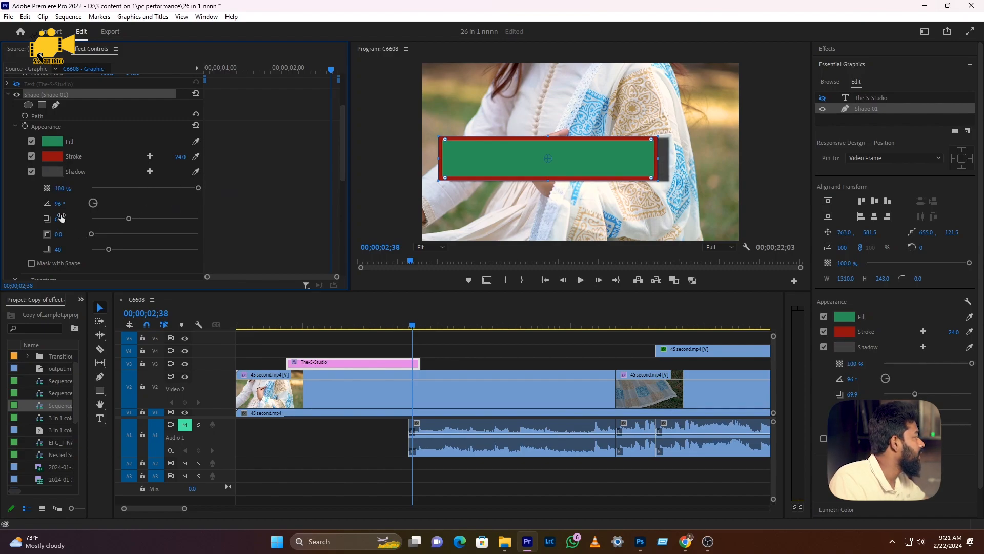
{"action": "left_click_drag", "start_coordinate": [65, 209], "coordinate": [170, 249]}
{"action": "left_click", "coordinate": [105, 216]}
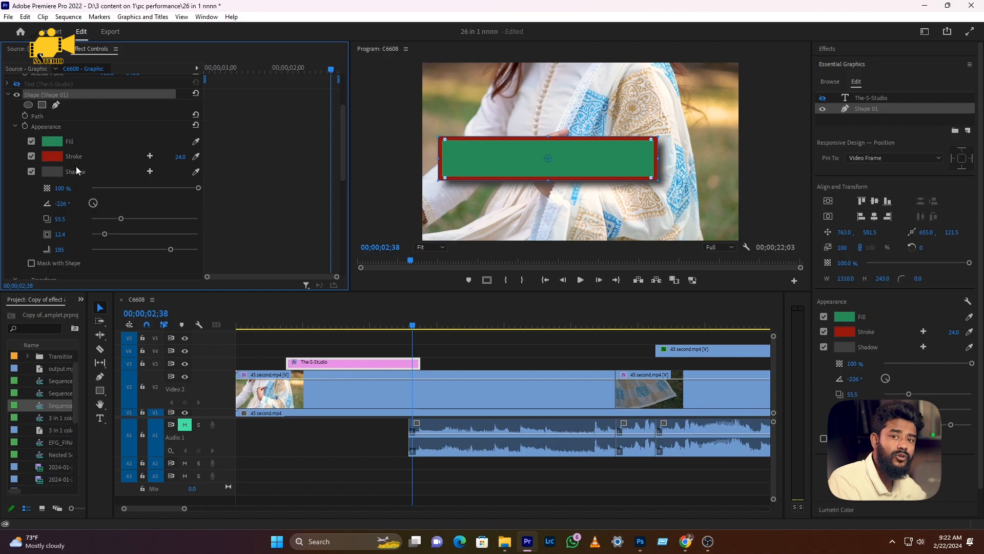
Turn off the rectangle's fill, keeping only its stroke and shadow enabled
{"action": "left_click", "coordinate": [31, 141]}
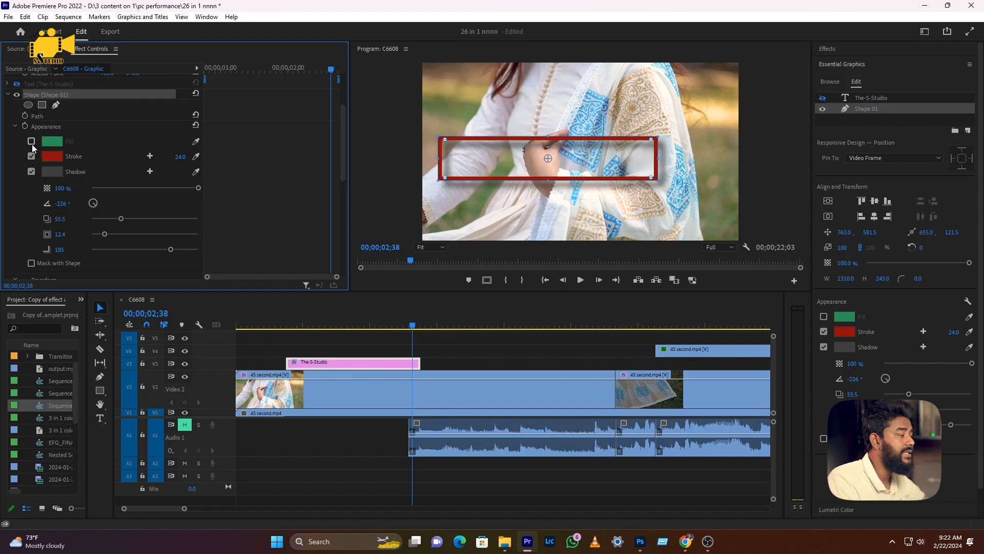
Make the hidden The-S-Studio text layer visible again and turn the rectangle's green fill back on
{"action": "left_click", "coordinate": [99, 417]}
{"action": "scroll", "coordinate": [21, 142], "scroll_direction": "up", "scroll_amount": 4}
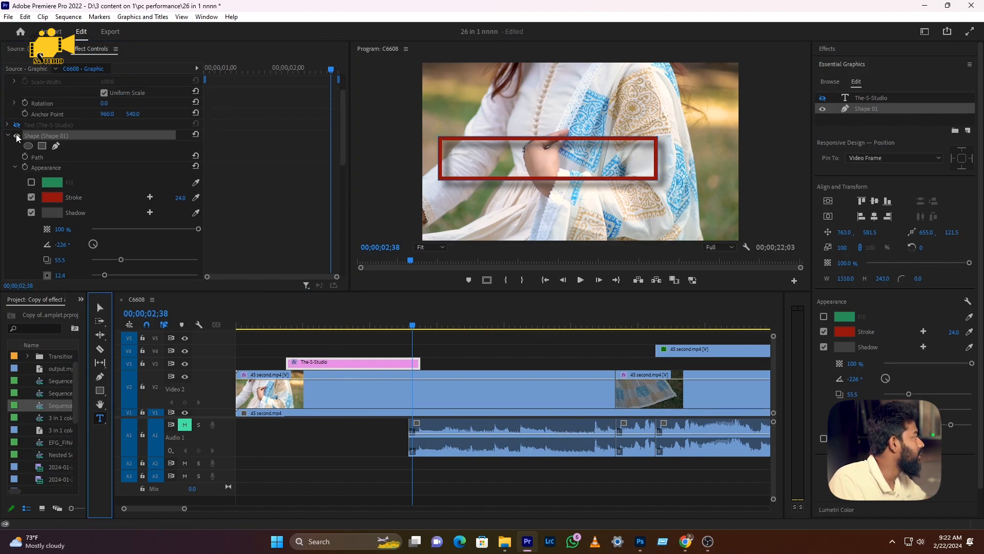
{"action": "scroll", "coordinate": [18, 142], "scroll_direction": "up", "scroll_amount": 2}
{"action": "left_click", "coordinate": [17, 145]}
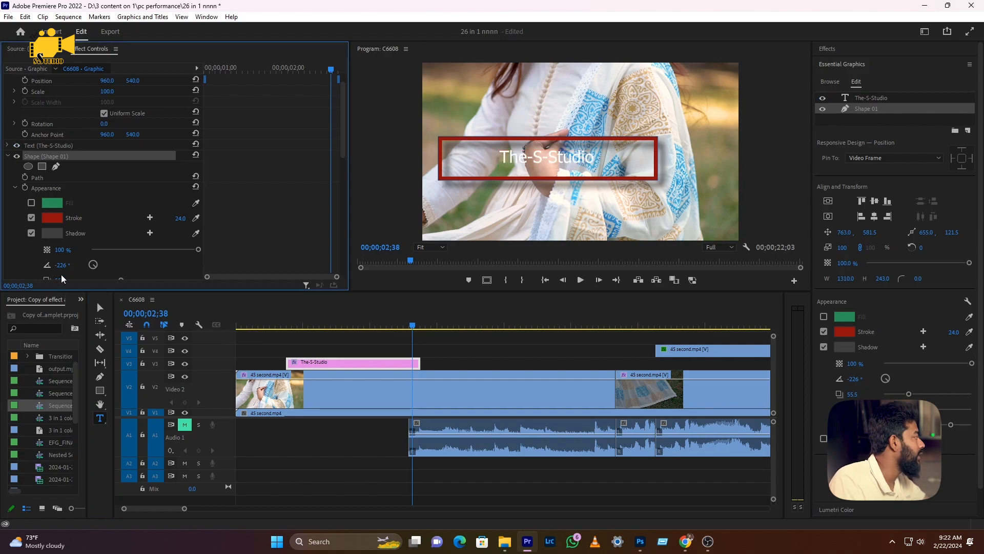
{"action": "left_click", "coordinate": [31, 203]}
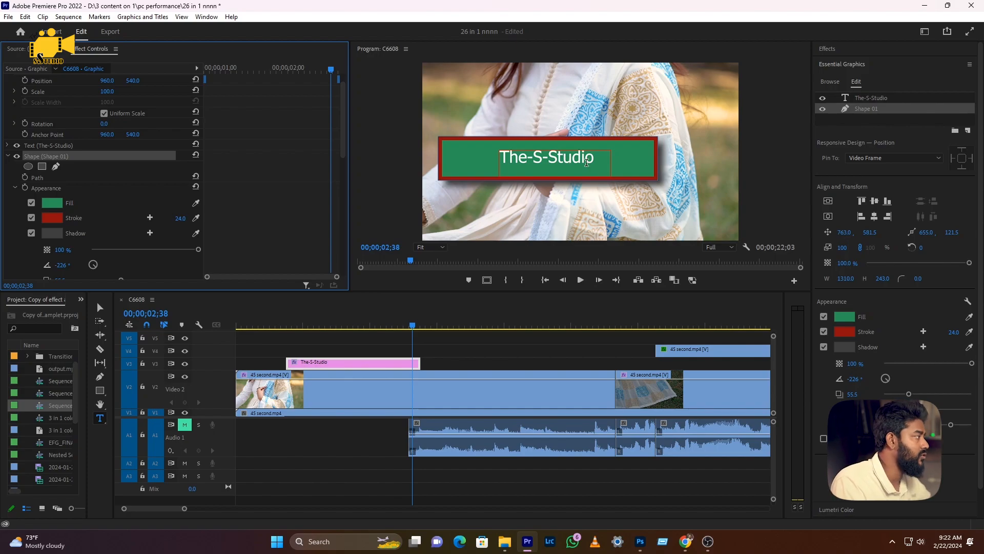
Draw an ellipse about 796 by 321 above the rectangle and disable its stroke and shadow
{"action": "left_click", "coordinate": [100, 390]}
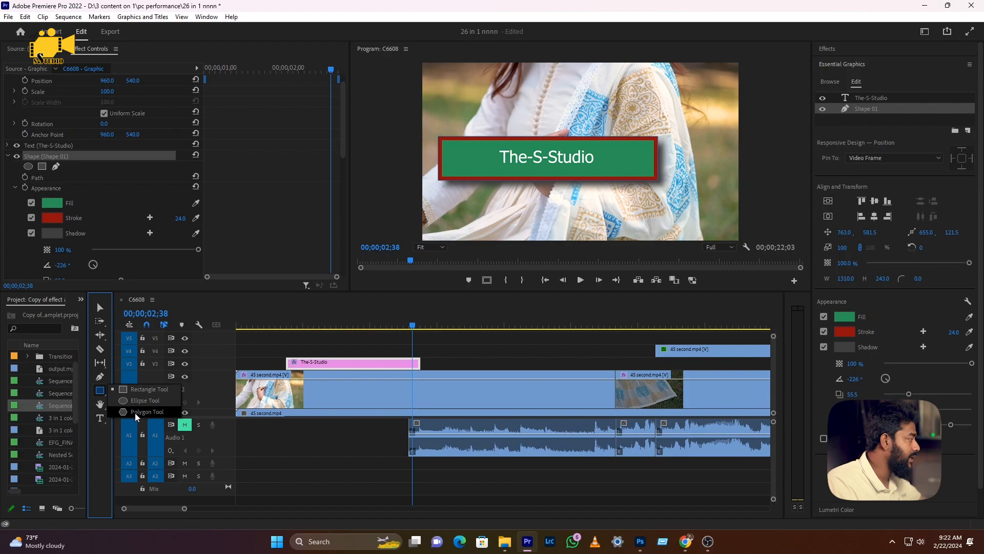
{"action": "left_click", "coordinate": [132, 401]}
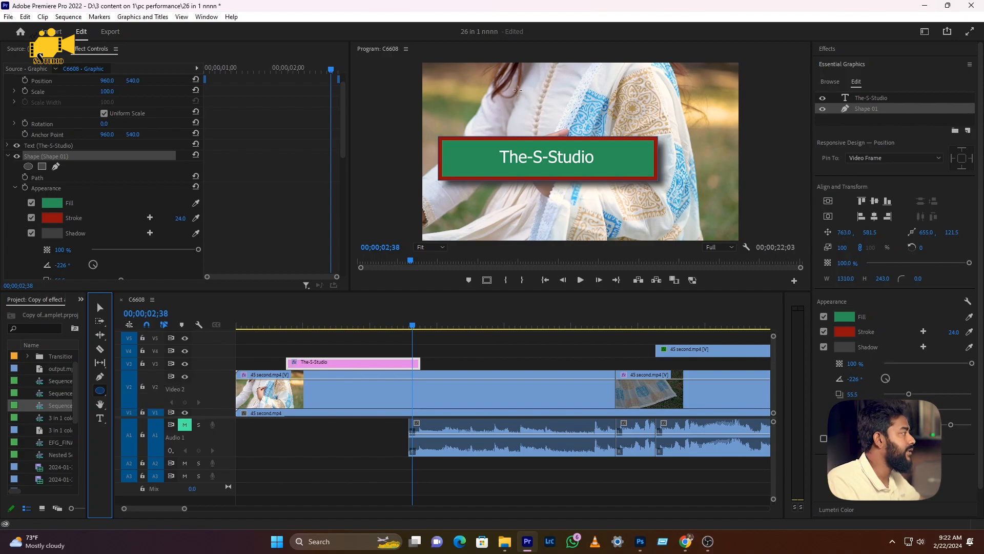
{"action": "left_click_drag", "start_coordinate": [482, 77], "coordinate": [617, 134]}
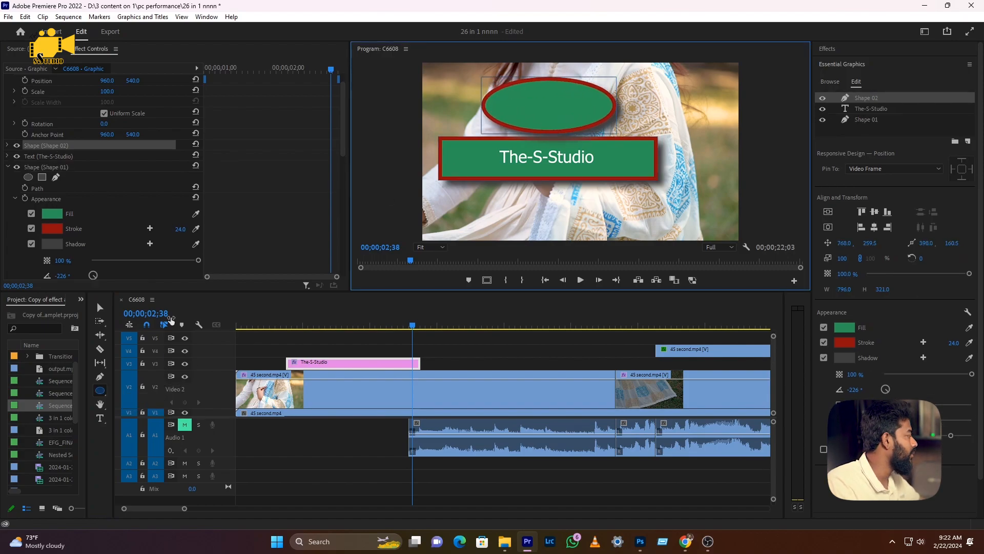
{"action": "left_click", "coordinate": [31, 186]}
{"action": "left_click", "coordinate": [31, 202]}
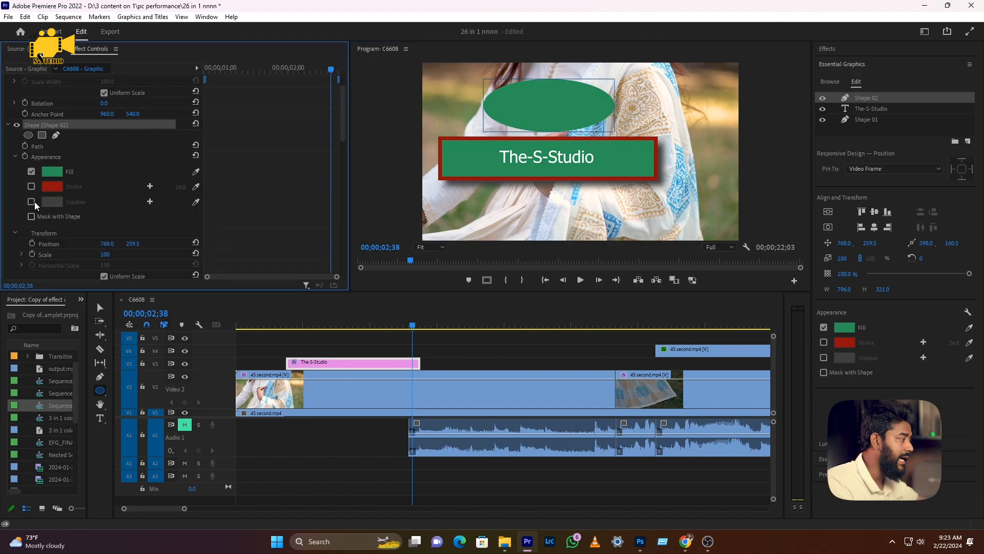
Draw a three-sided polygon about 464 wide and 647 high beside the rectangle, near the frame's right edge
{"action": "left_click", "coordinate": [101, 391]}
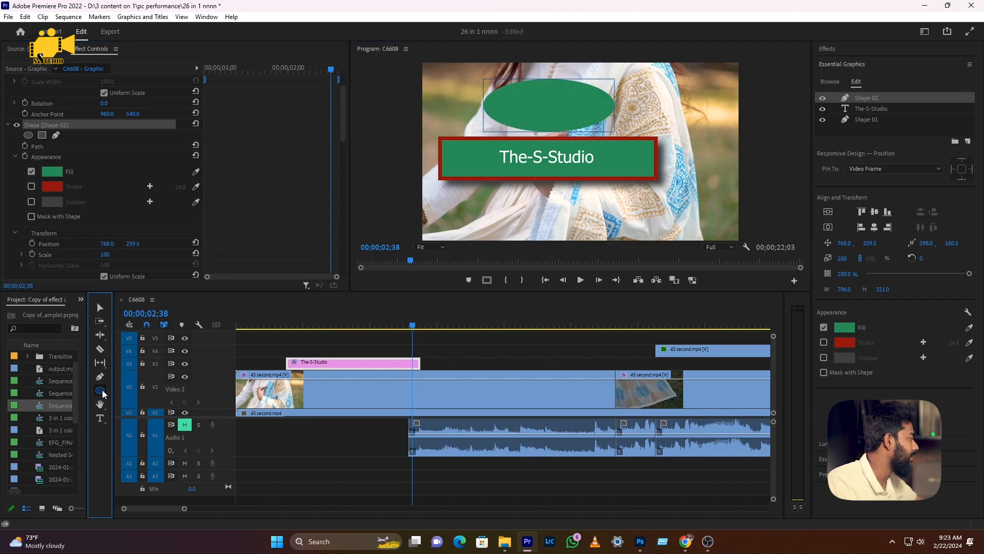
{"action": "left_click", "coordinate": [102, 392]}
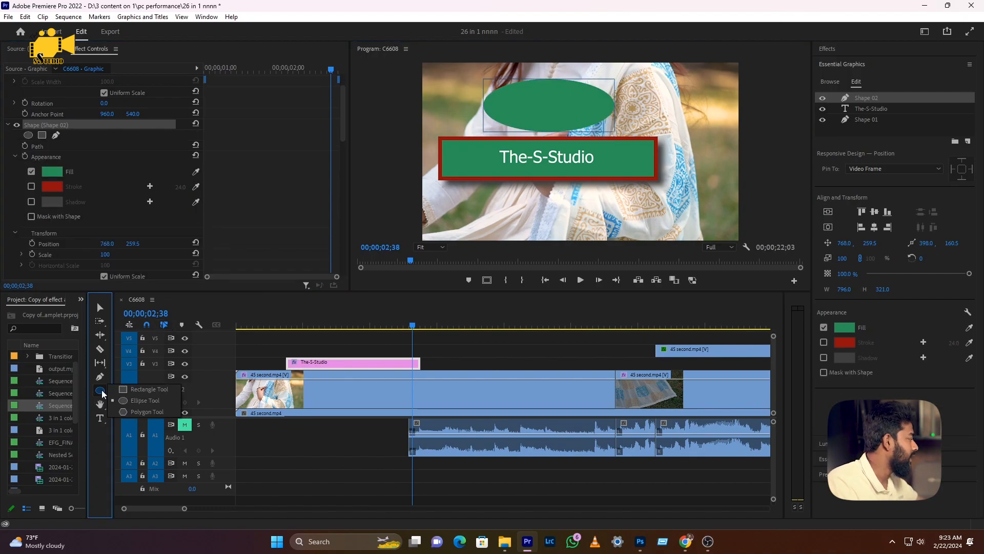
{"action": "left_click", "coordinate": [144, 414]}
{"action": "left_click_drag", "start_coordinate": [665, 83], "coordinate": [739, 190]}
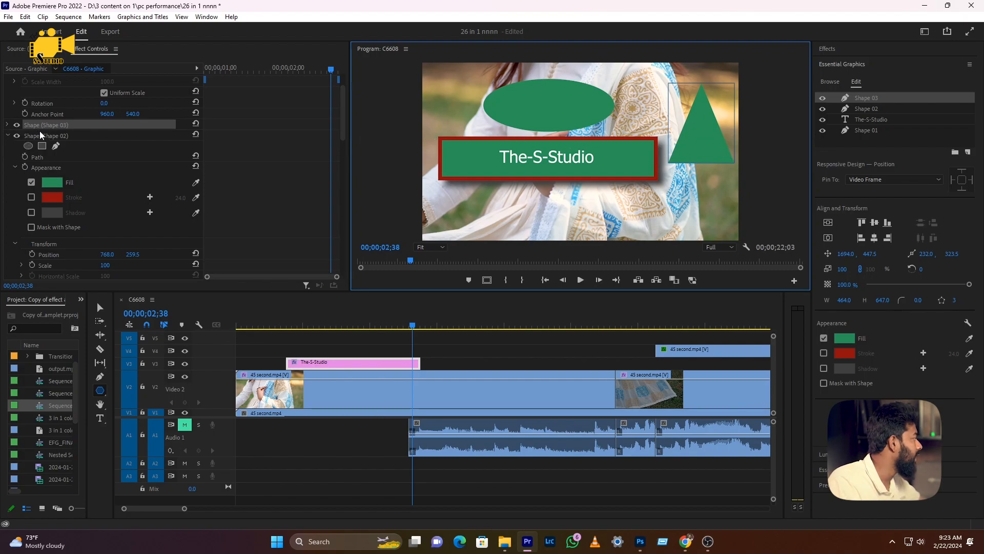
Try the dark red stroke on the triangle and turn it back off
{"action": "left_click", "coordinate": [8, 125]}
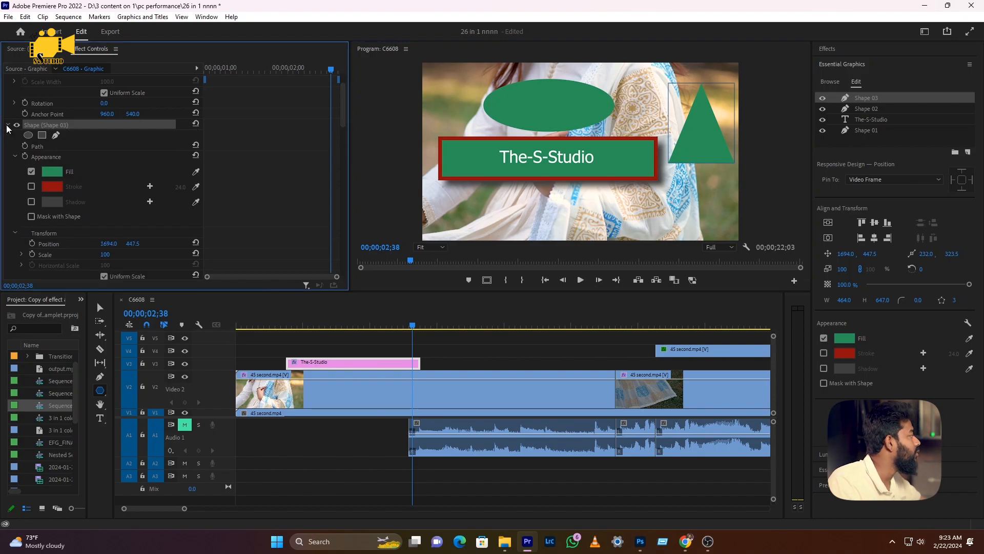
{"action": "left_click", "coordinate": [31, 186]}
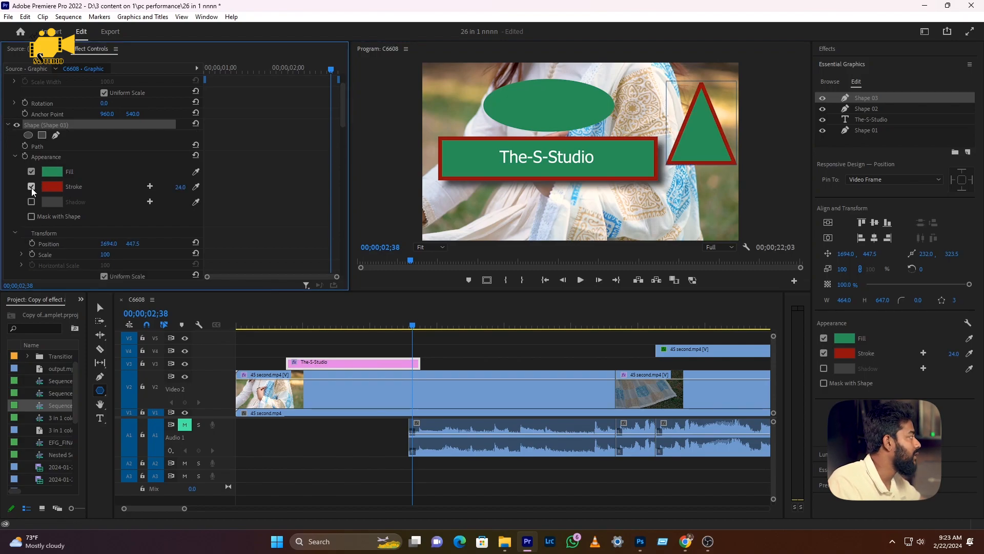
{"action": "left_click", "coordinate": [31, 186]}
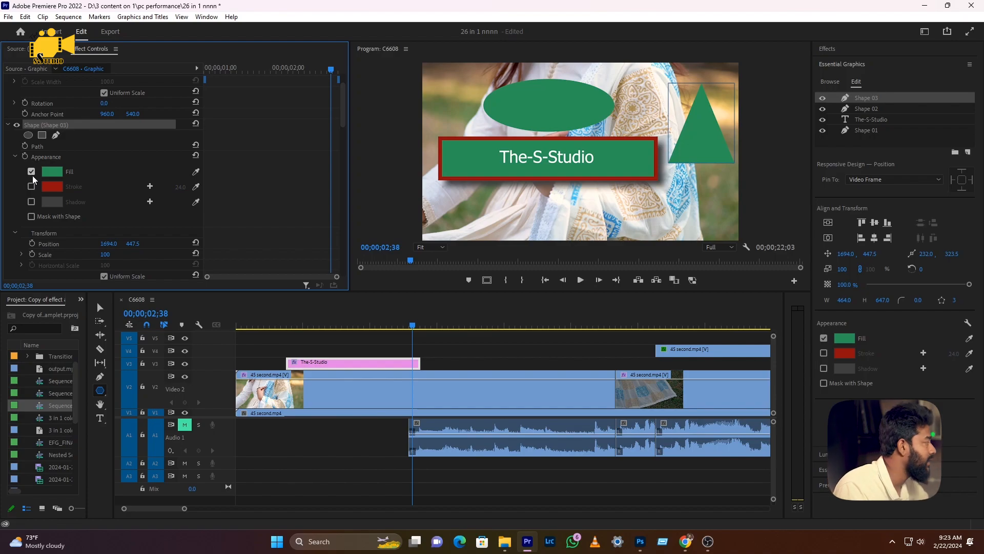